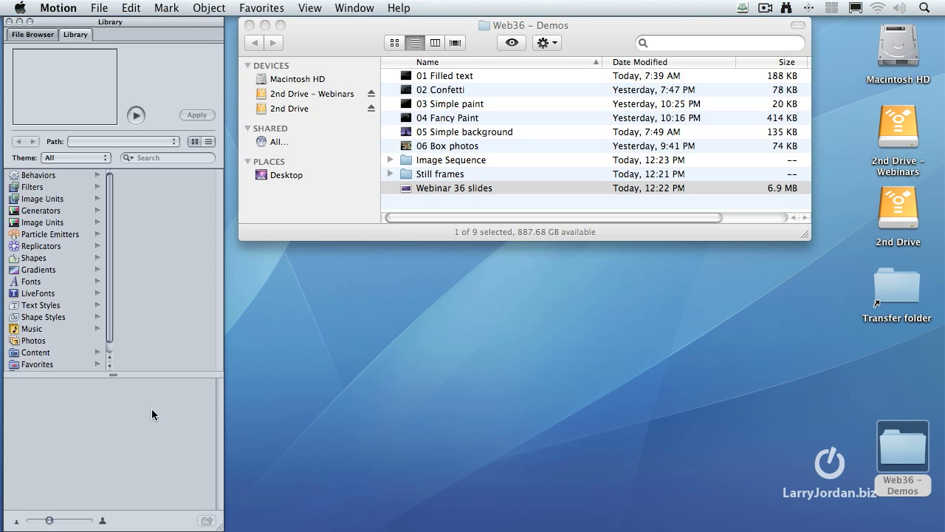
# - Create a new Untitled Motion project from the File menu
pyautogui.click(101, 7)
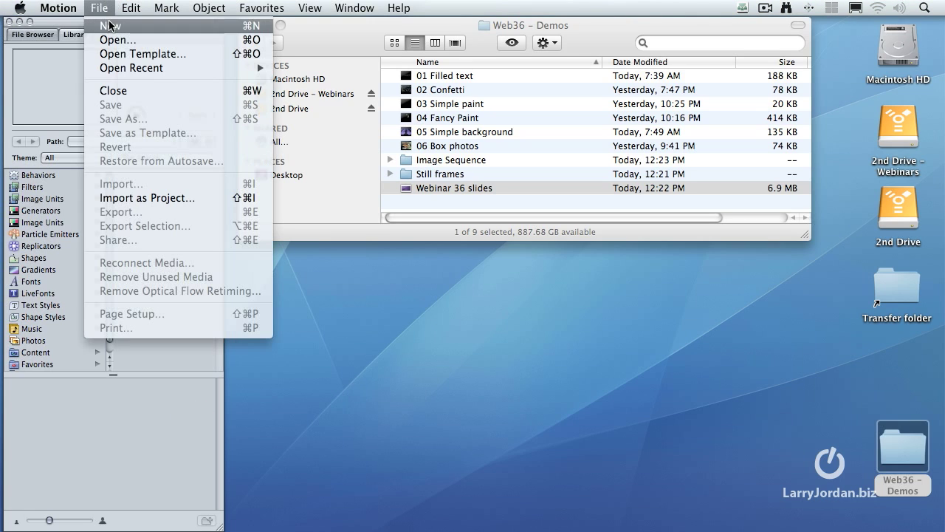
pyautogui.click(109, 26)
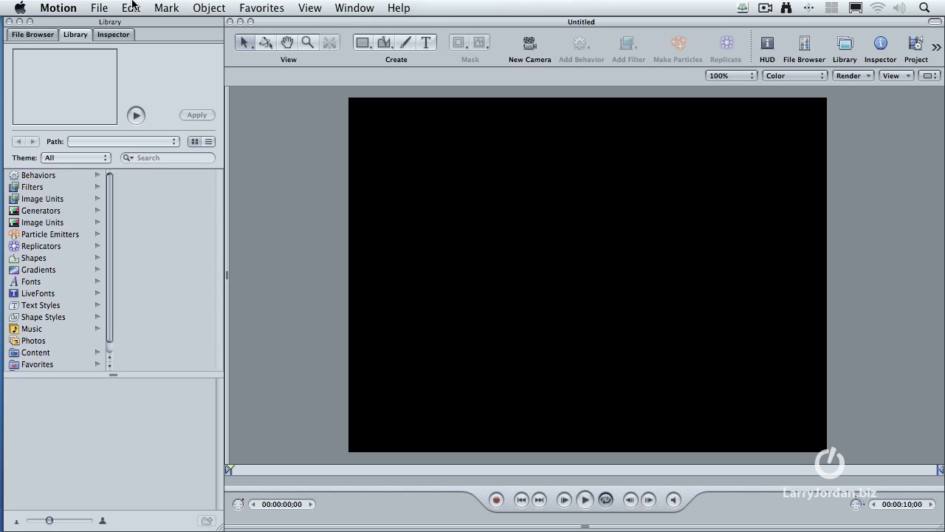
# - Accept the NTSC DV preset (720×480, 29.97 fps) in Project Properties
pyautogui.click(131, 7)
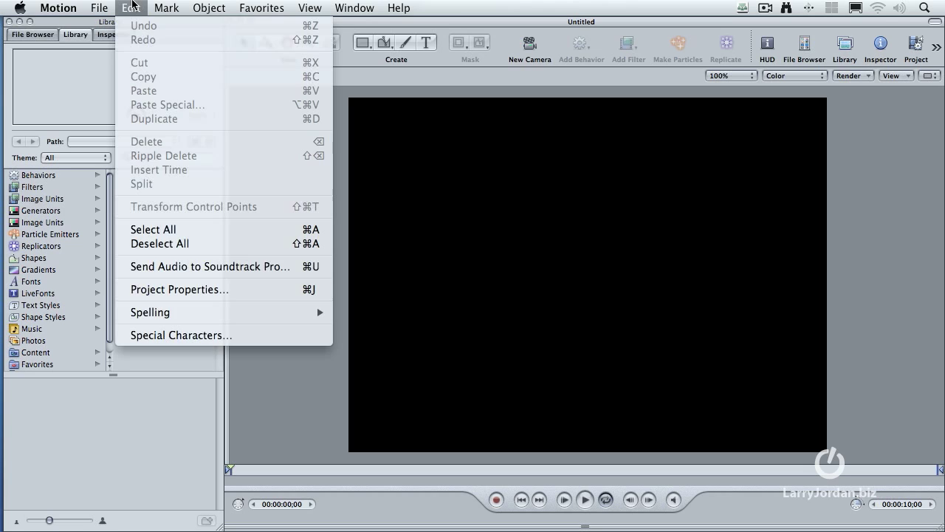
pyautogui.click(195, 292)
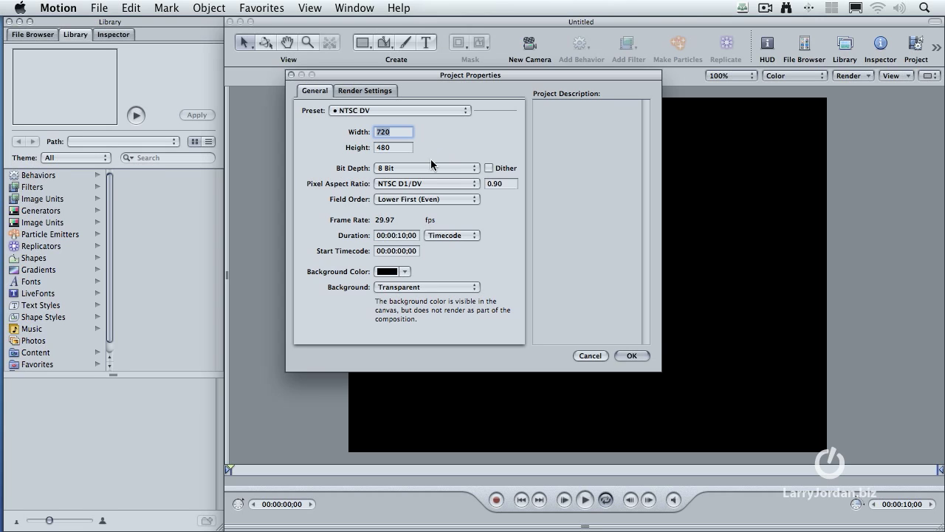
pyautogui.click(625, 356)
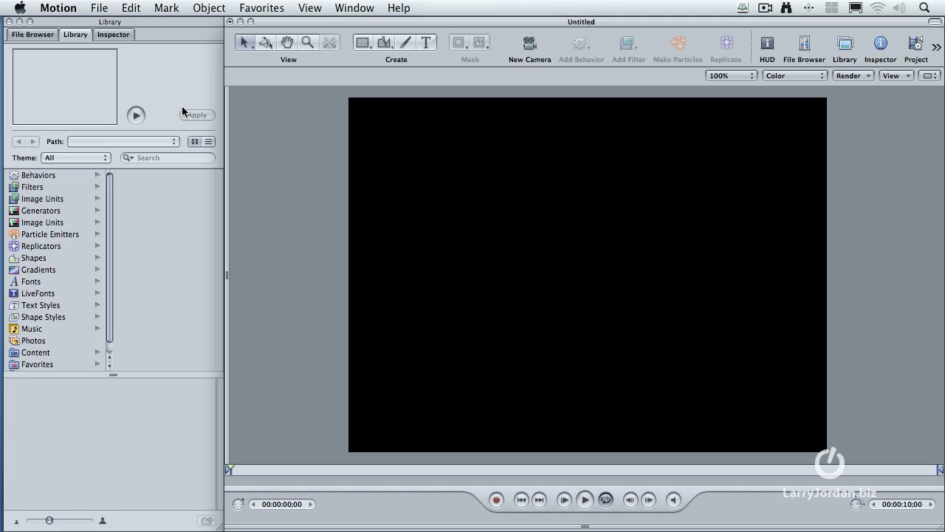
pyautogui.click(41, 36)
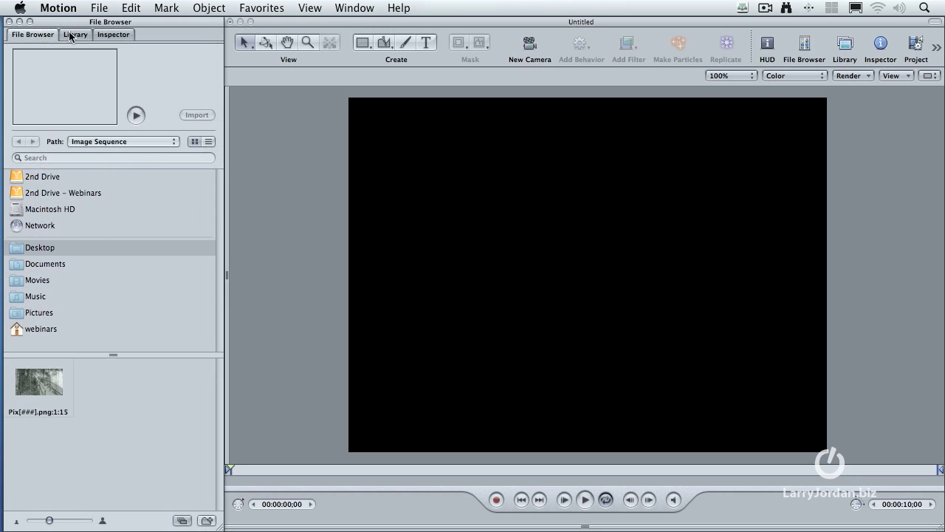
pyautogui.click(71, 36)
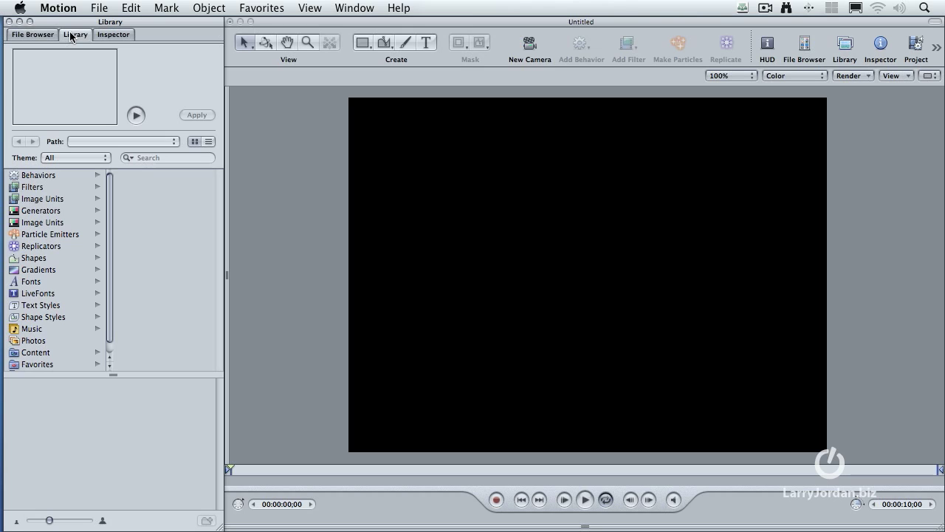
pyautogui.click(122, 37)
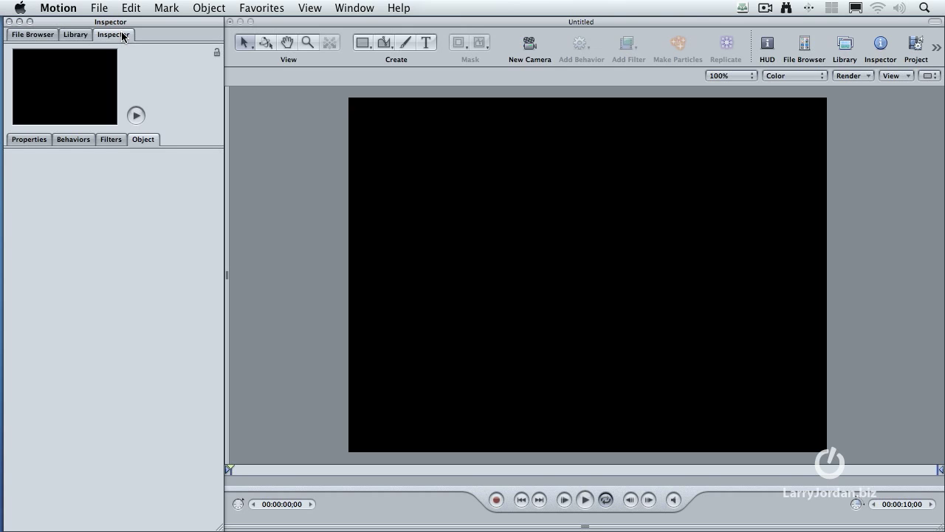
pyautogui.click(76, 36)
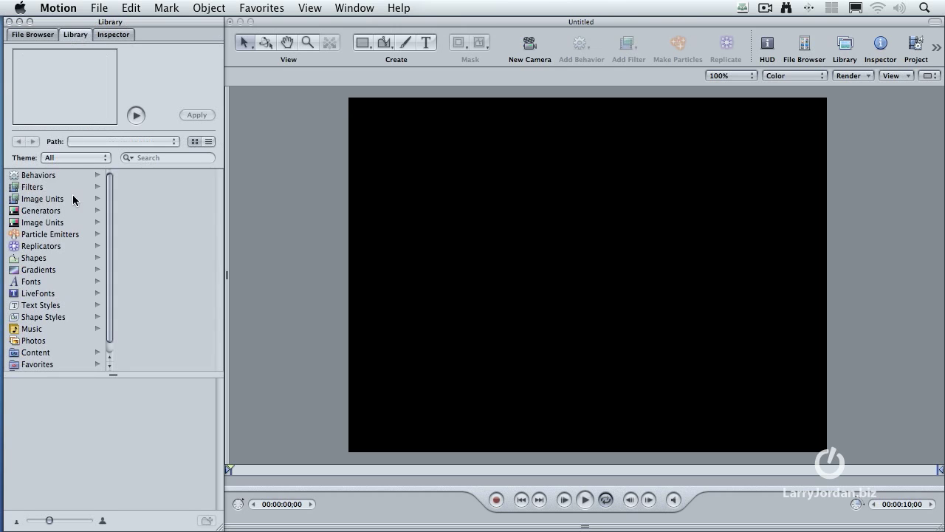
# - Step through Behaviors, Filters and Generators in the Library to reach Particle Emitters
pyautogui.click(39, 175)
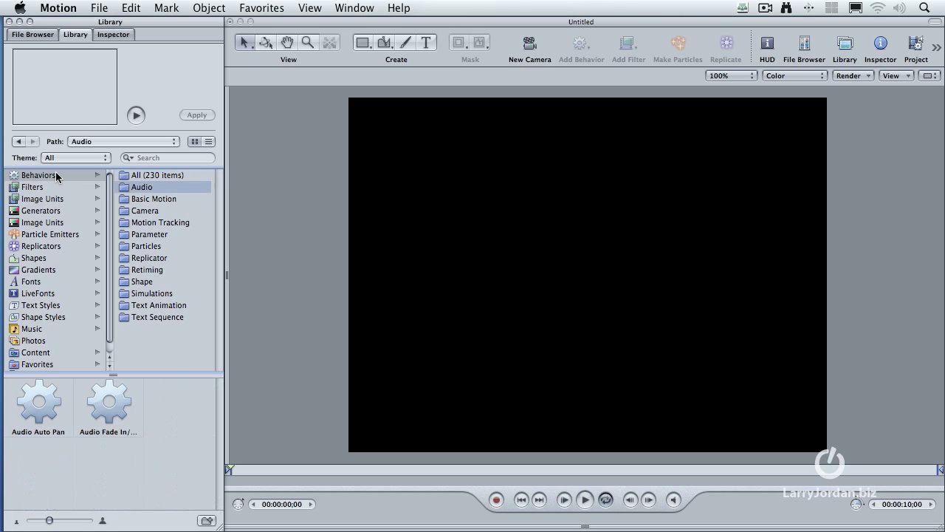
pyautogui.click(56, 187)
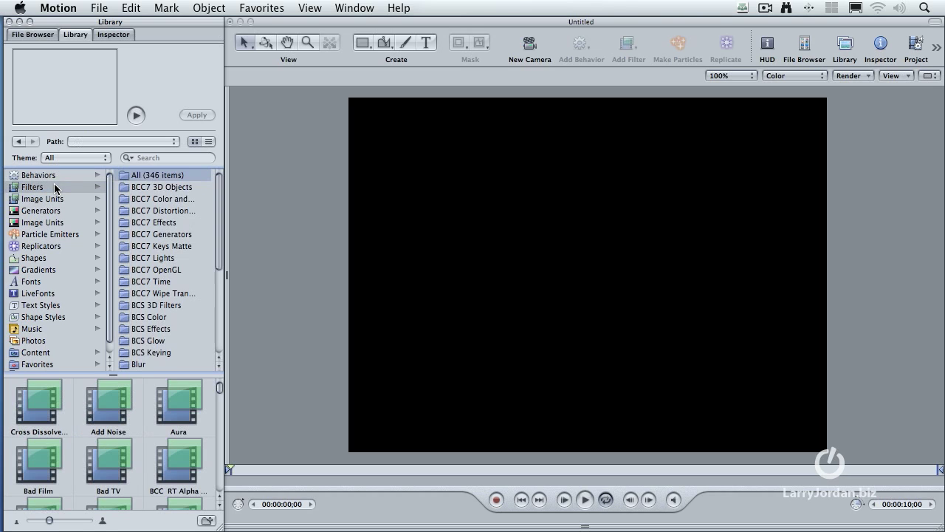
pyautogui.click(60, 211)
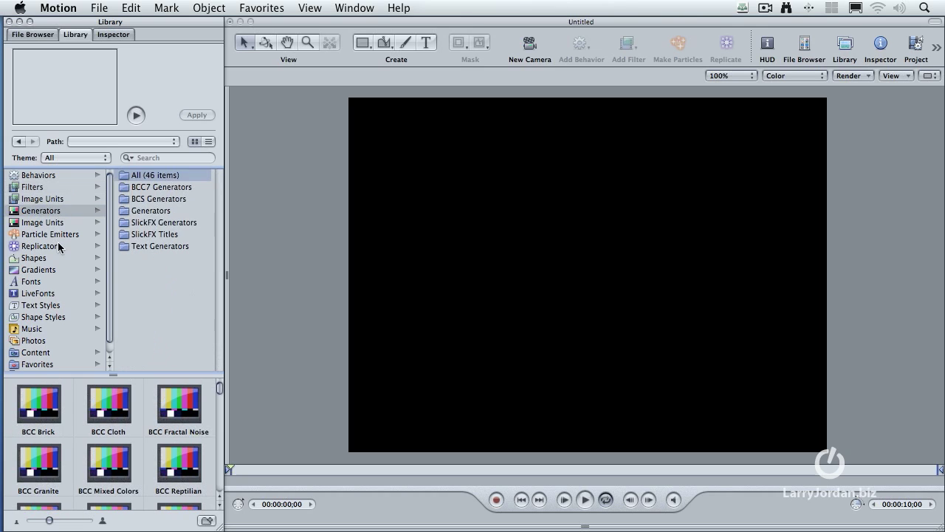
pyautogui.click(62, 235)
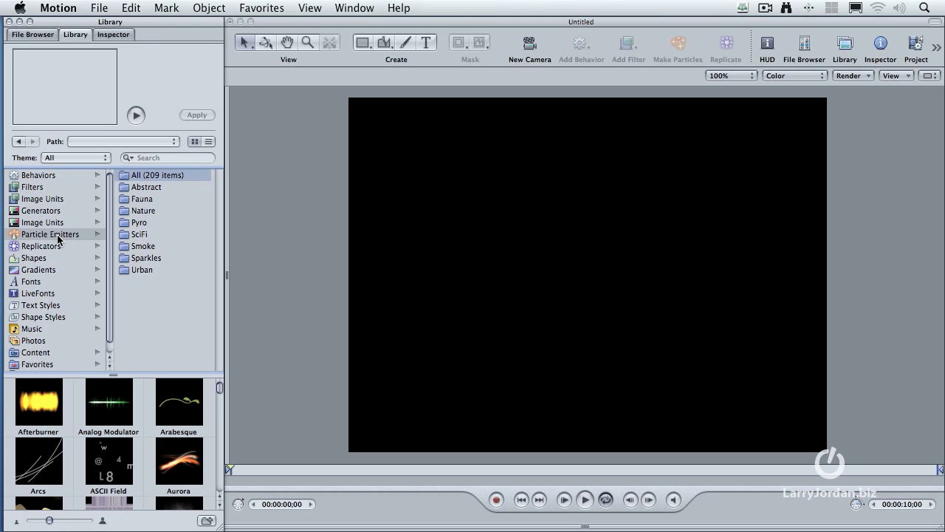
# - Open the Abstract folder with a larger thumbnail area and preview Bokeh and Busker
pyautogui.click(148, 188)
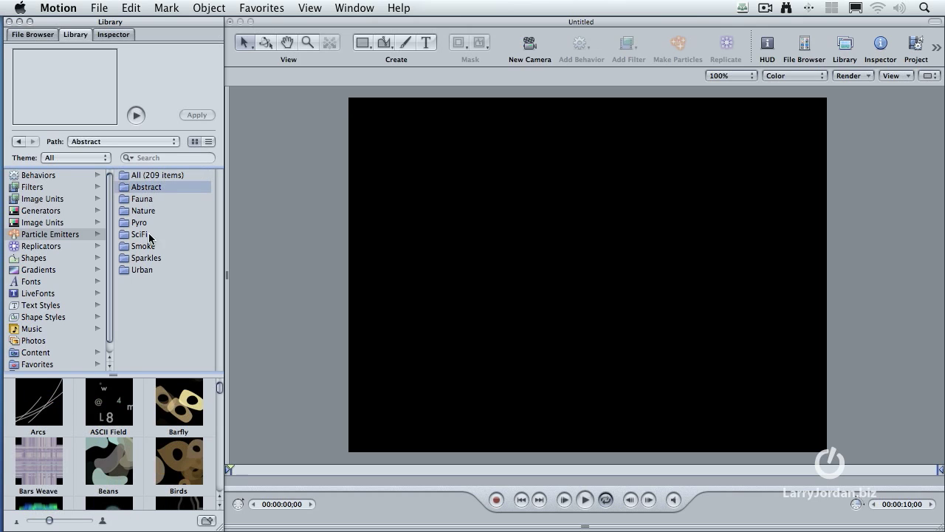
pyautogui.moveTo(121, 374); pyautogui.dragTo(114, 253)
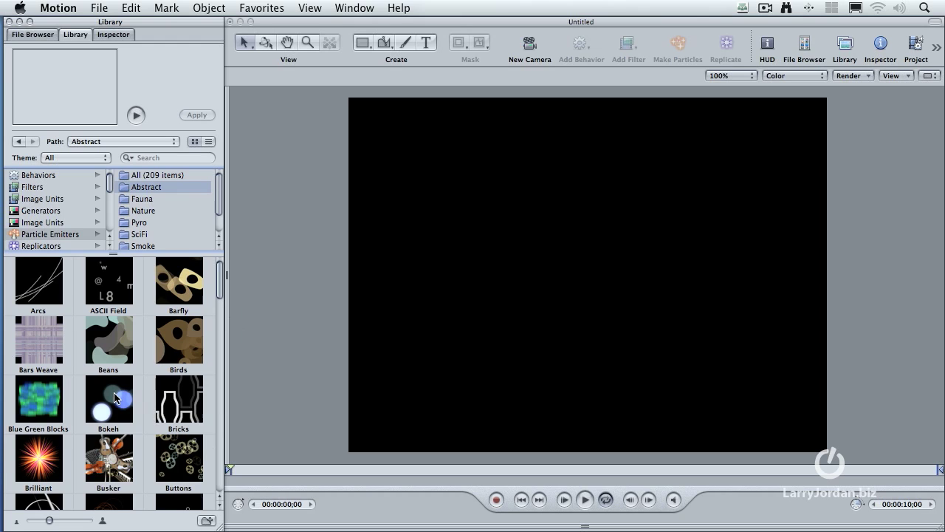
pyautogui.click(118, 397)
pyautogui.click(116, 463)
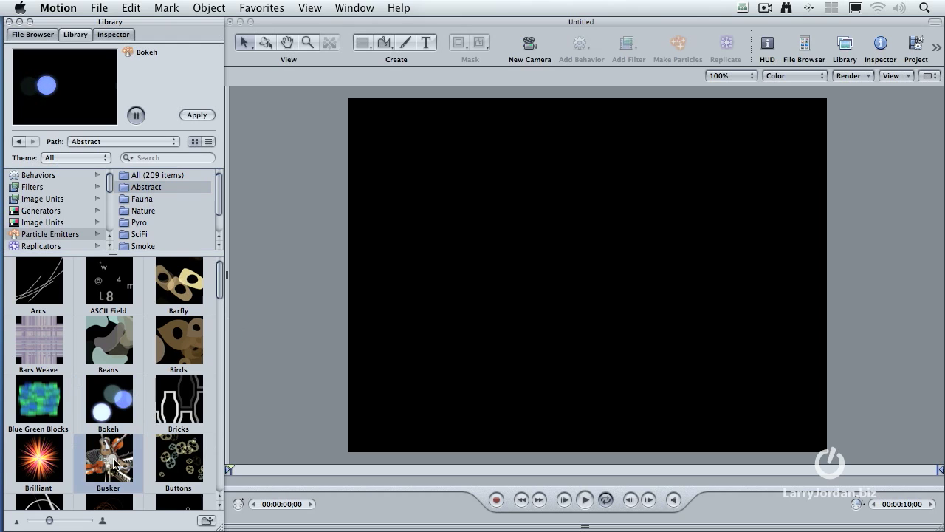
# - Preview Feather Ball from Fauna, then Cloud from the Nature folder
pyautogui.click(123, 199)
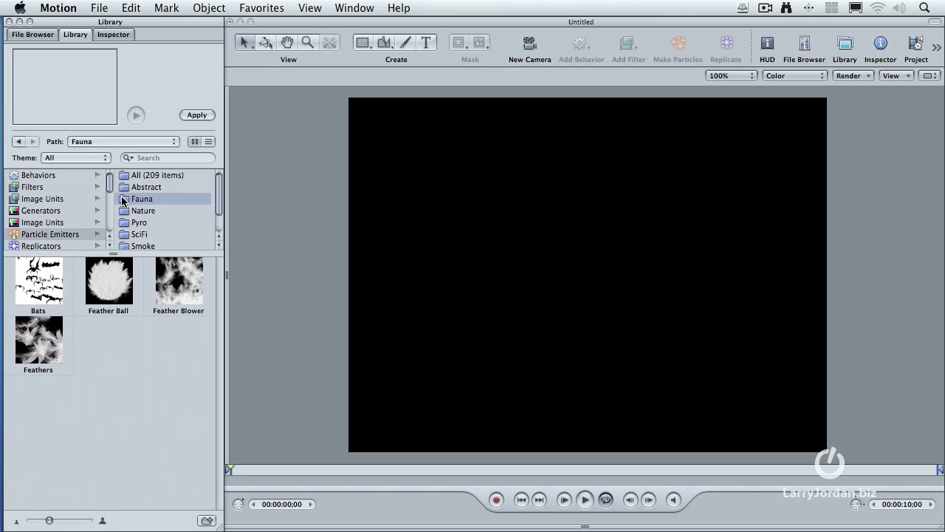
pyautogui.click(116, 277)
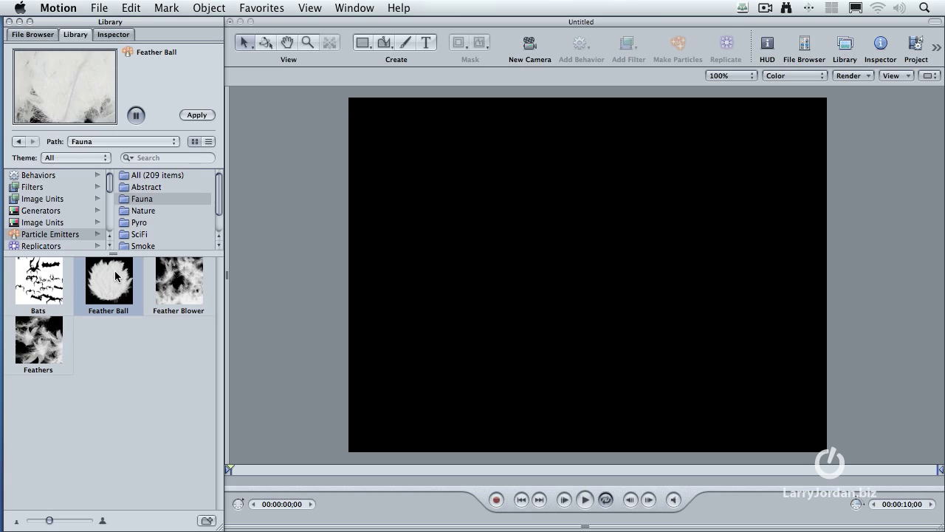
pyautogui.click(126, 211)
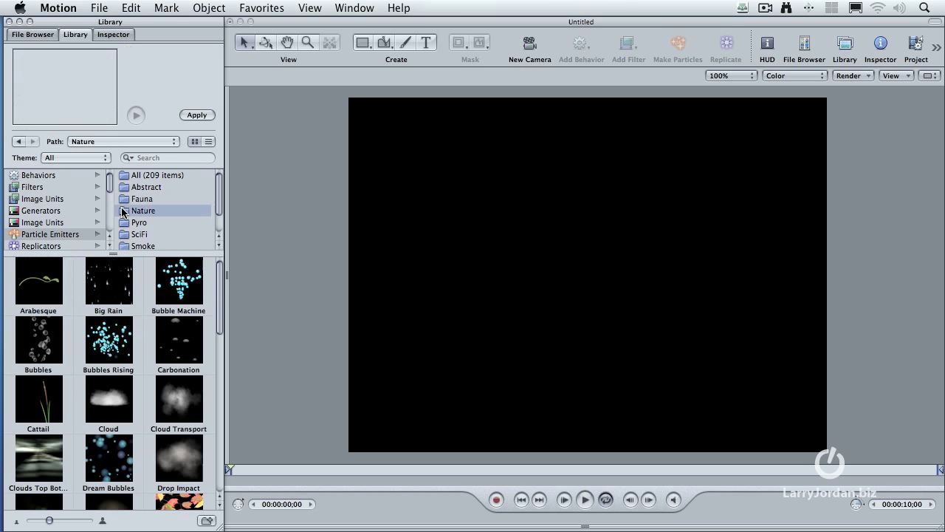
pyautogui.click(104, 401)
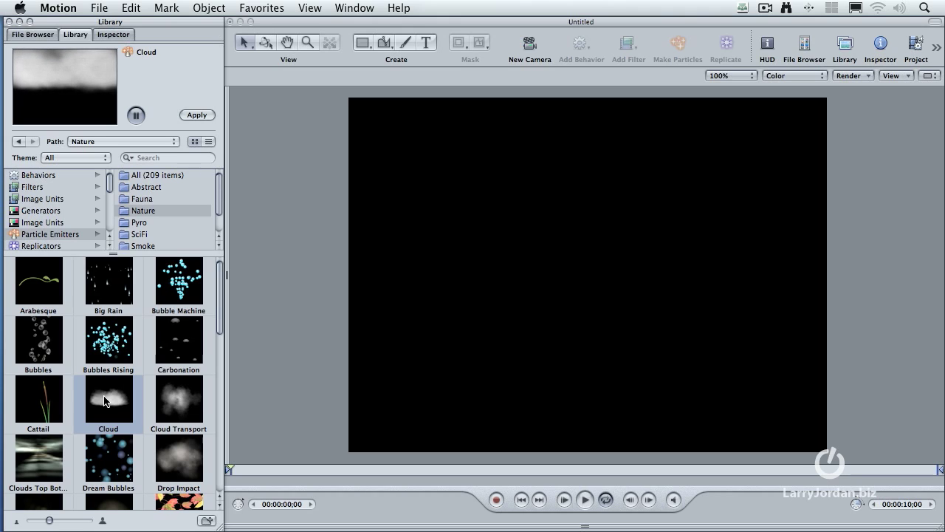
pyautogui.click(133, 224)
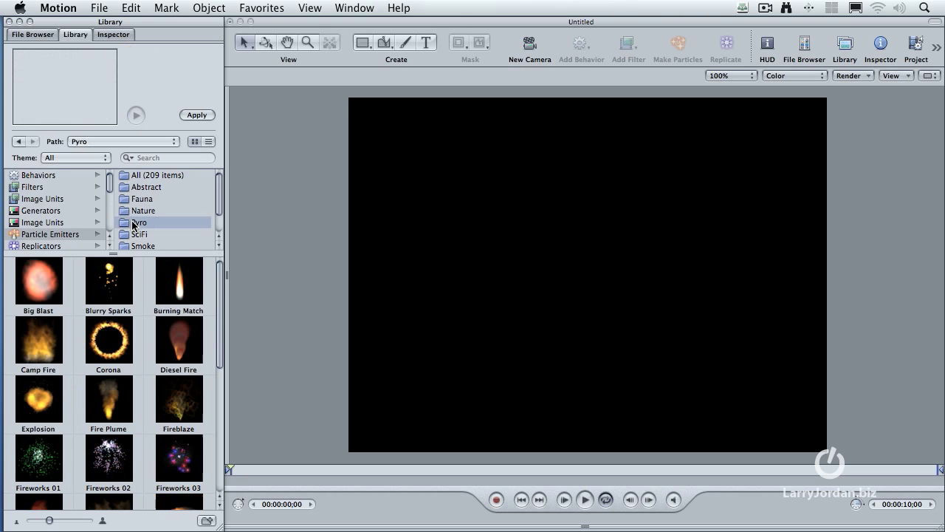
pyautogui.click(46, 288)
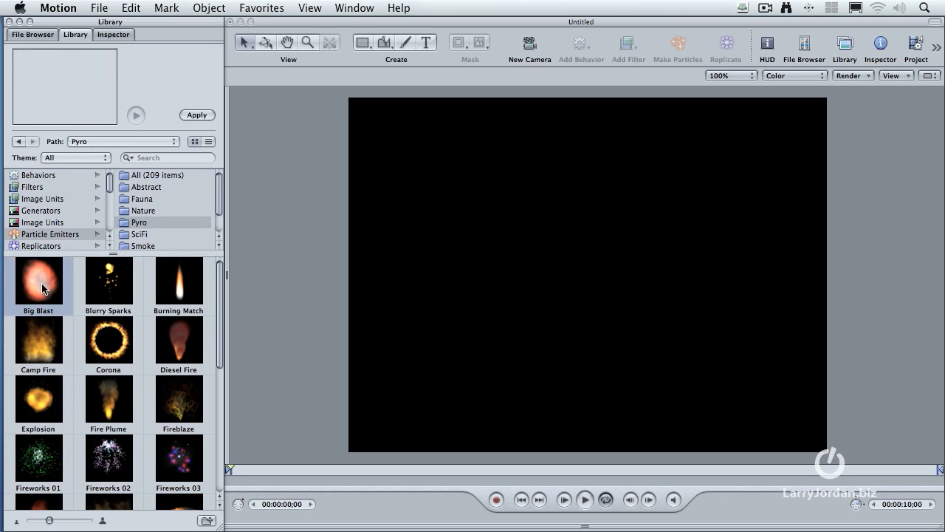
pyautogui.click(105, 340)
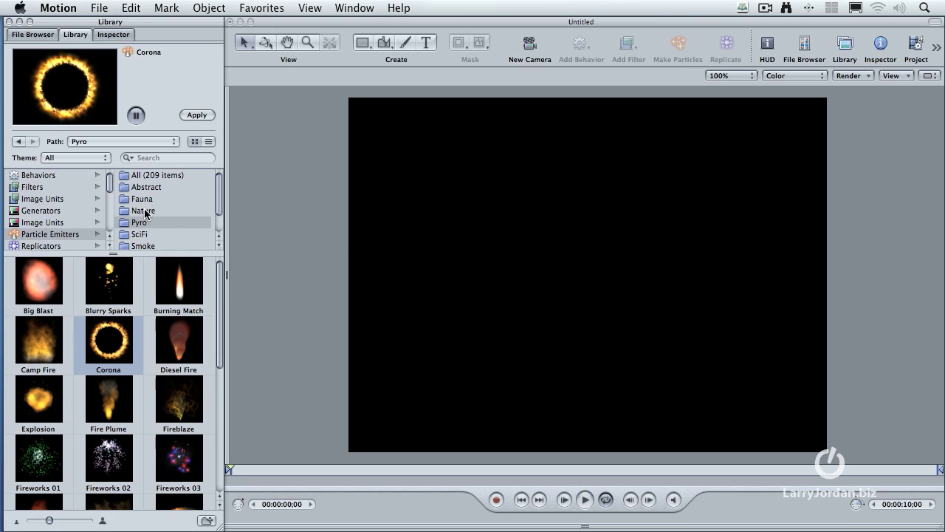
pyautogui.click(147, 211)
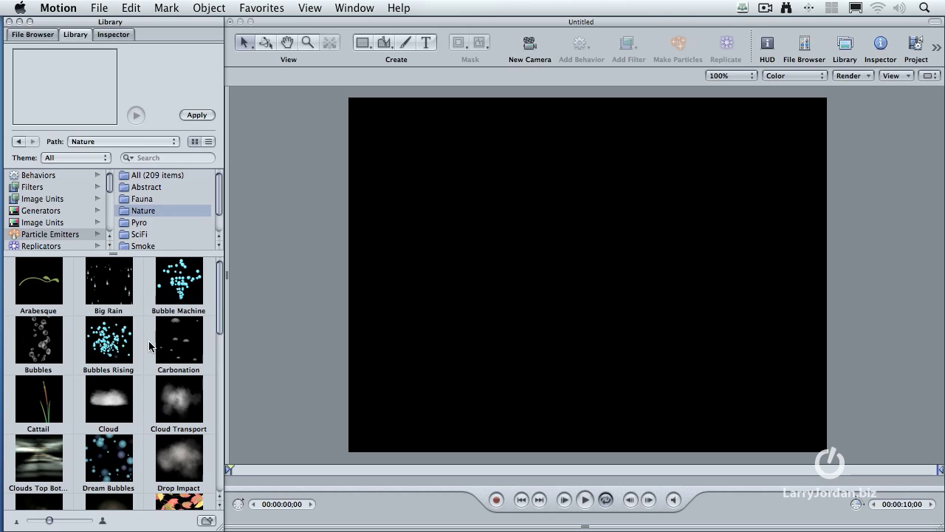
# - Scroll down the Nature emitters and preview Simple Background
pyautogui.scroll(-3, 125, 339)
pyautogui.scroll(-5, 126, 339)
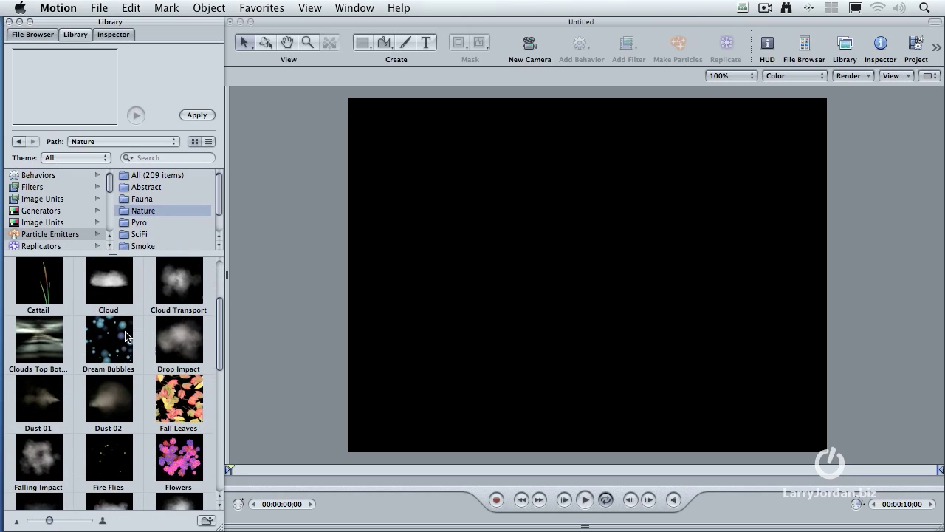
pyautogui.scroll(-1, 125, 339)
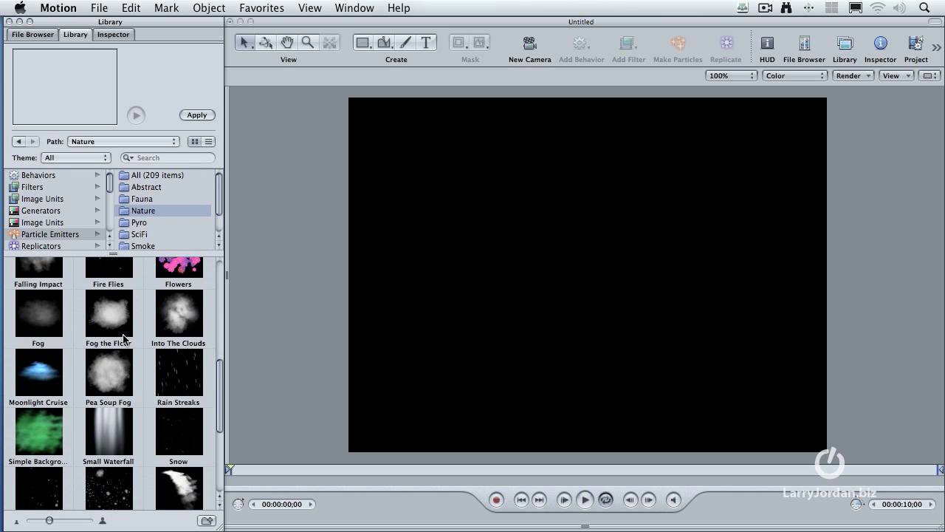
pyautogui.click(37, 448)
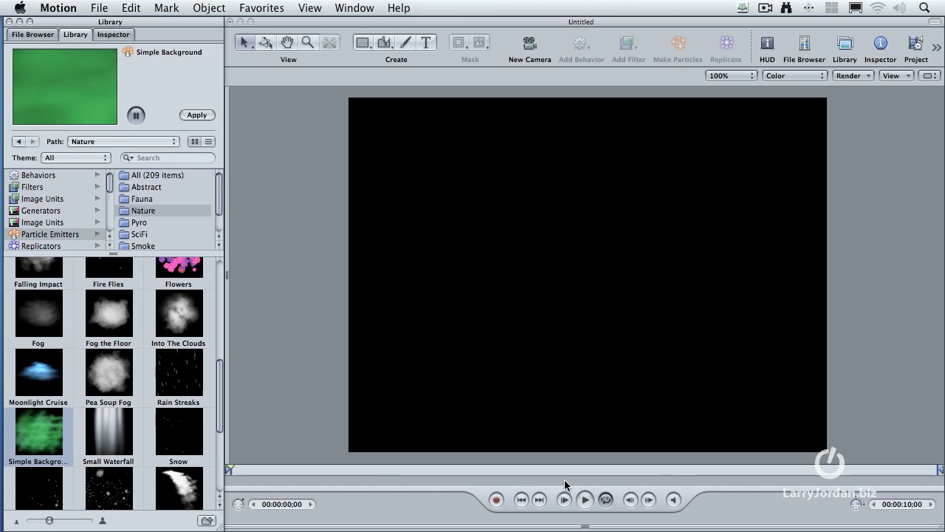
# - Play the project from about two seconds in, then apply Simple Background to the canvas
pyautogui.click(375, 470)
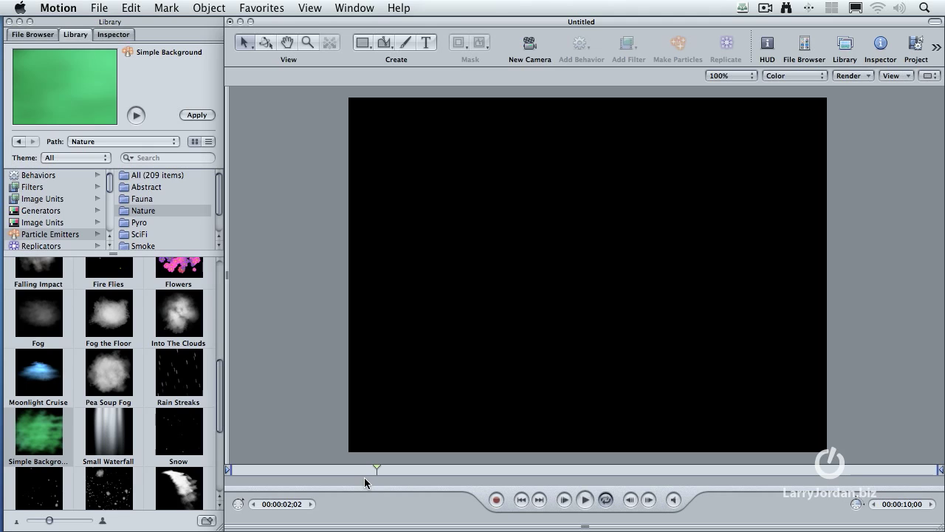
pyautogui.click(584, 499)
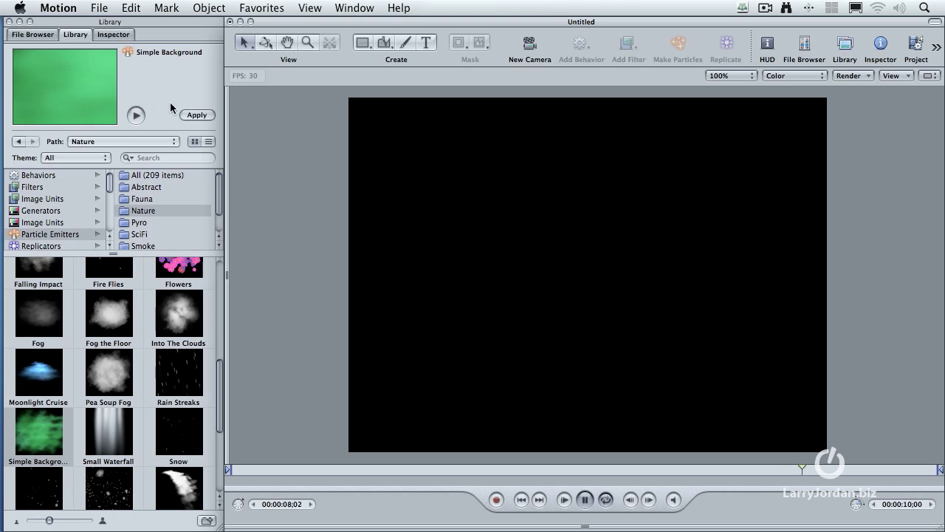
pyautogui.click(195, 114)
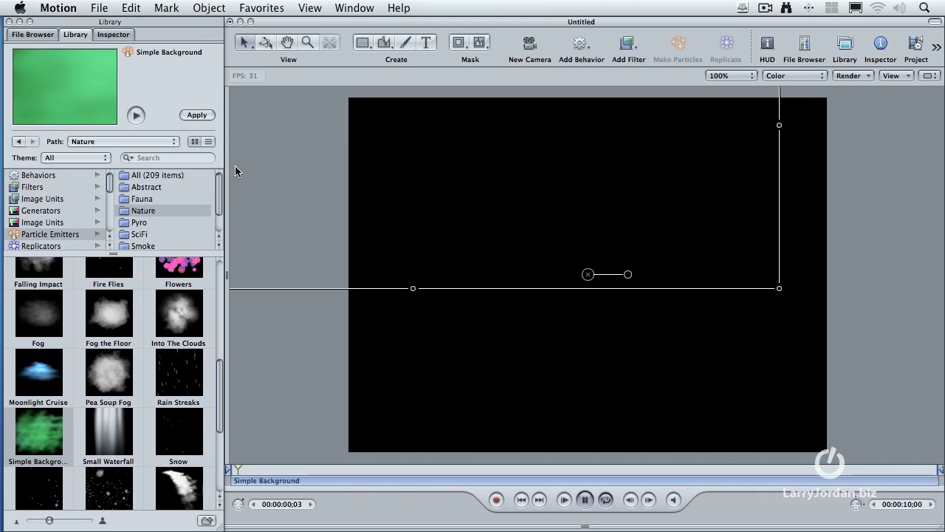